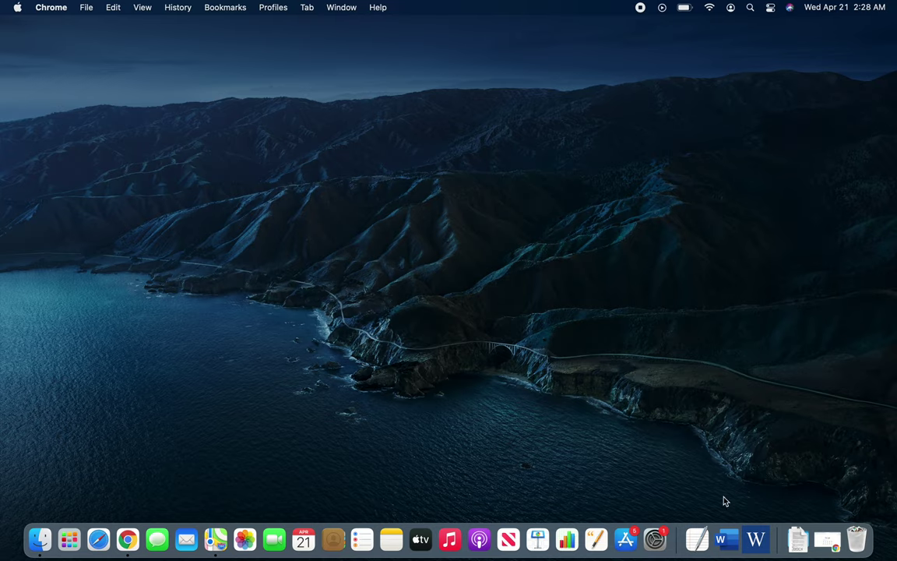
Launch TextEdit from the Dock to show its Documents open dialog.
click(697, 538)
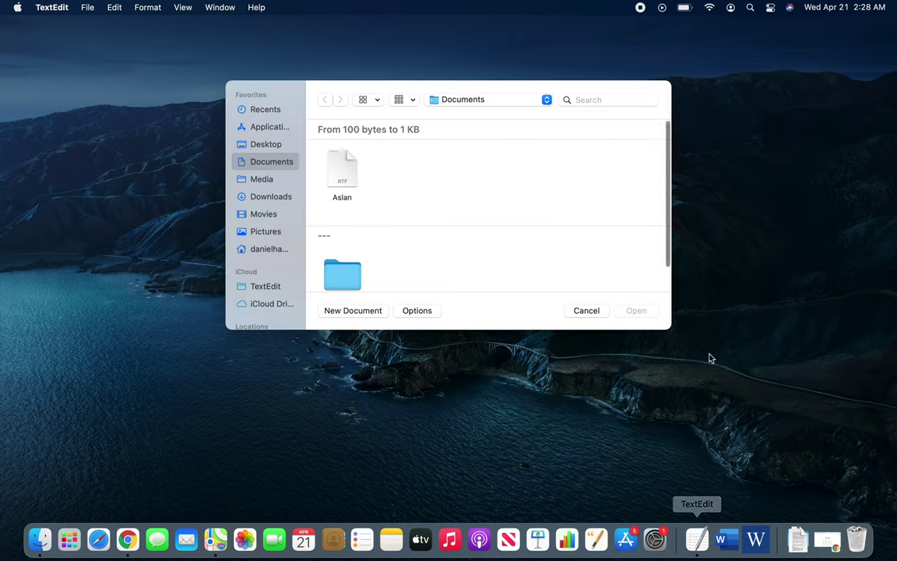
Create a new blank Untitled TextEdit document, leaving the File menu unused.
click(342, 184)
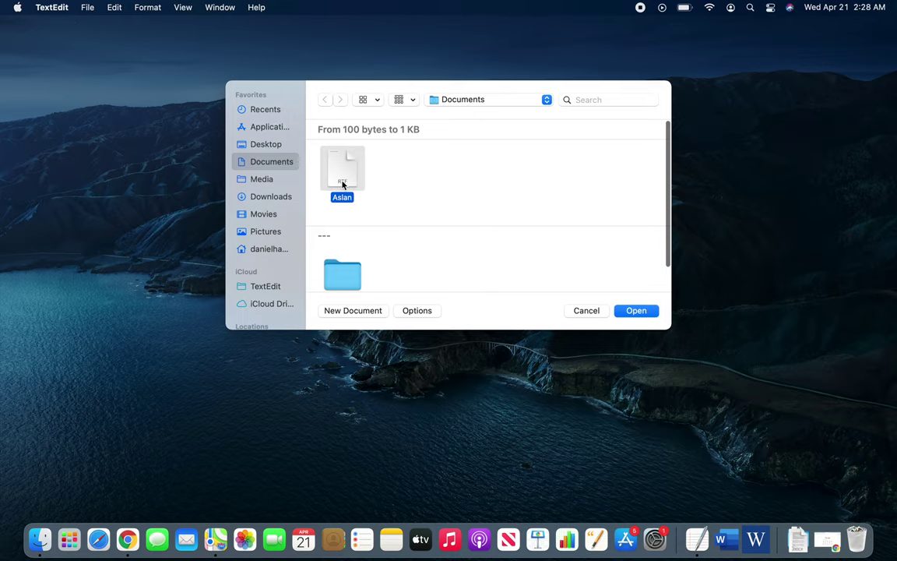
click(353, 310)
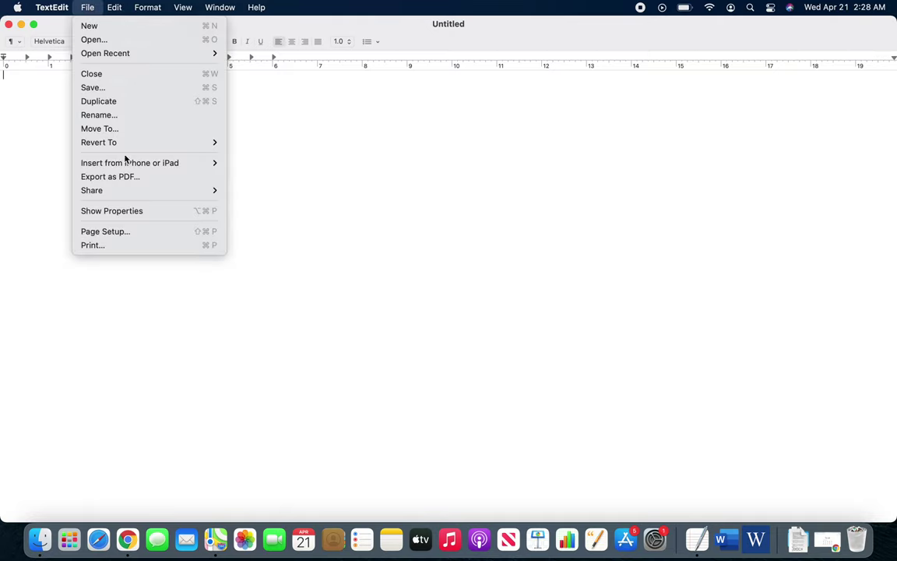
click(364, 164)
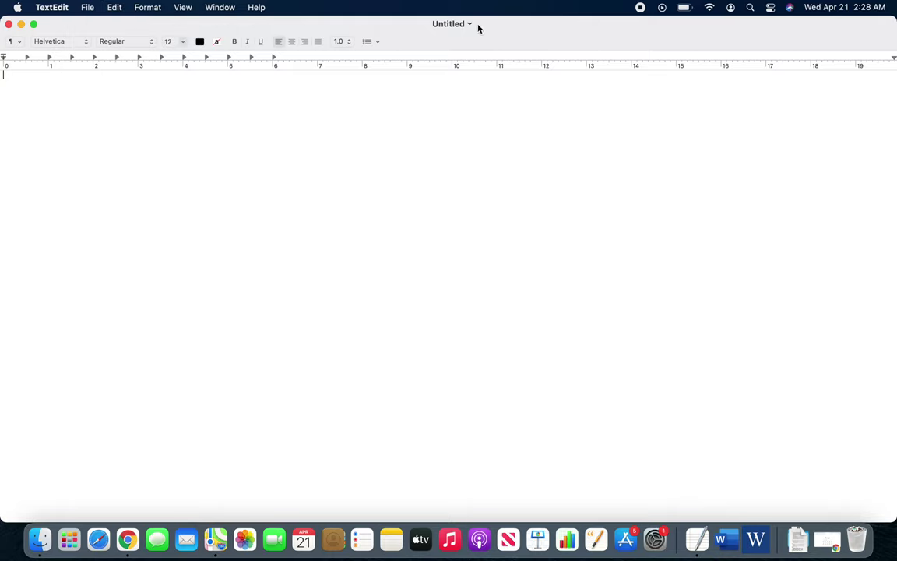
Rename the new document to 'imran' in the title-bar popover.
mouse_move(450, 24)
click(460, 27)
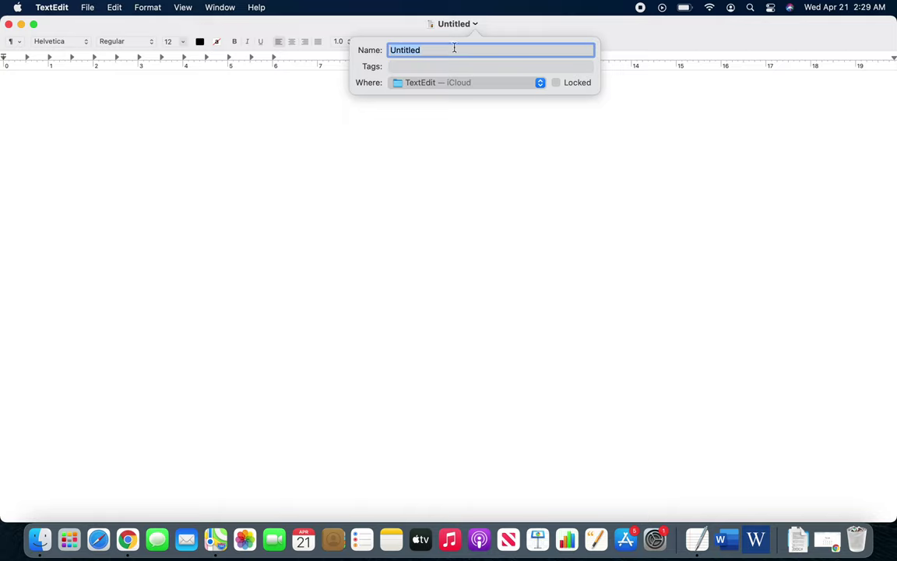
text(i)
text(mran)
click(427, 68)
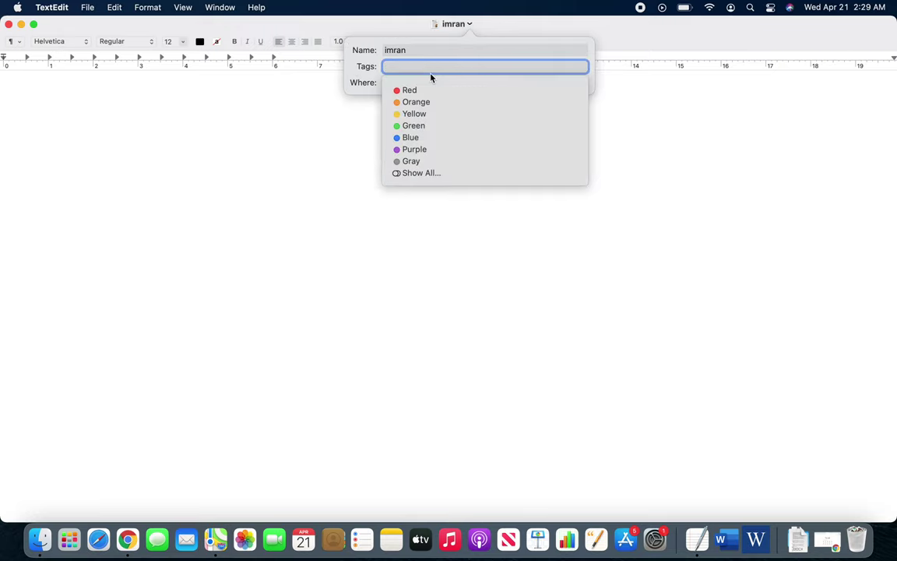
Give 'imran' the Red tag and save it to Documents.
click(421, 91)
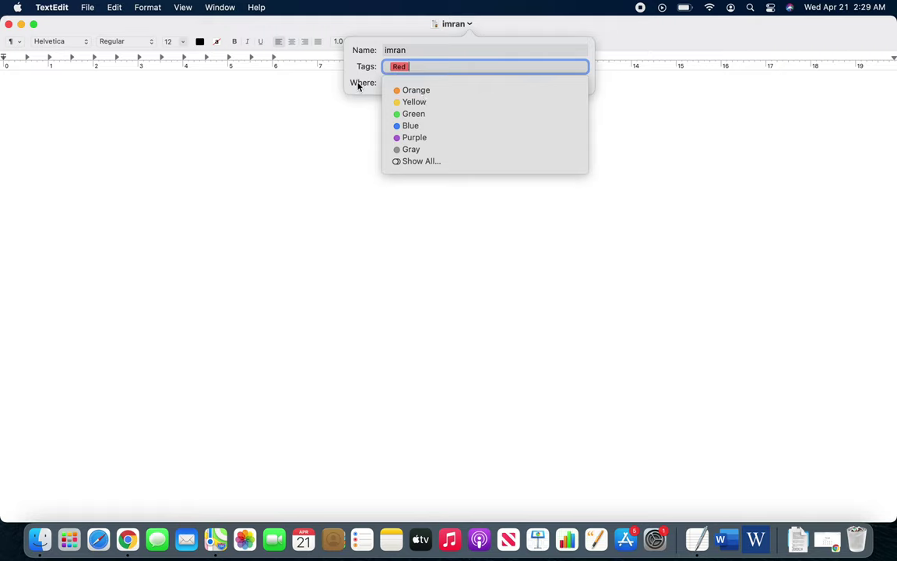
click(411, 50)
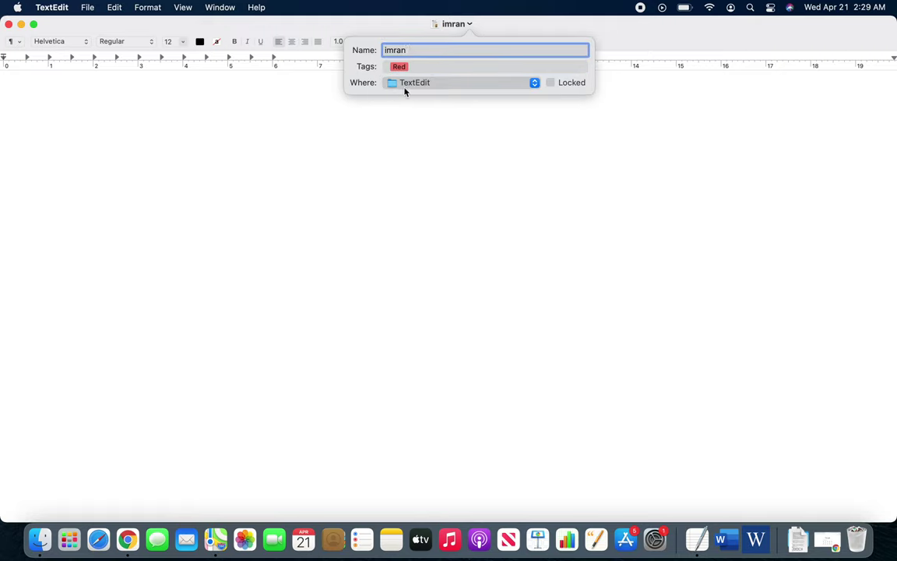
click(405, 88)
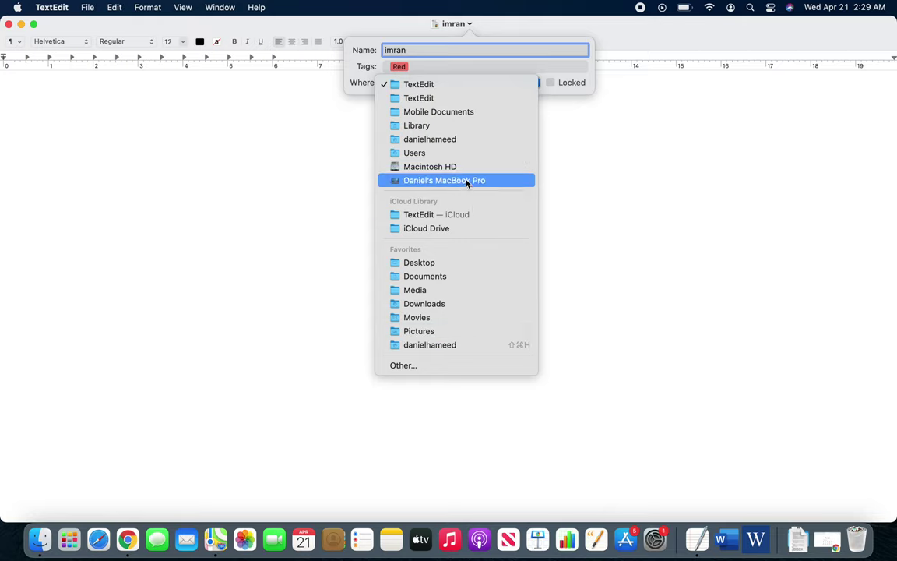
click(450, 280)
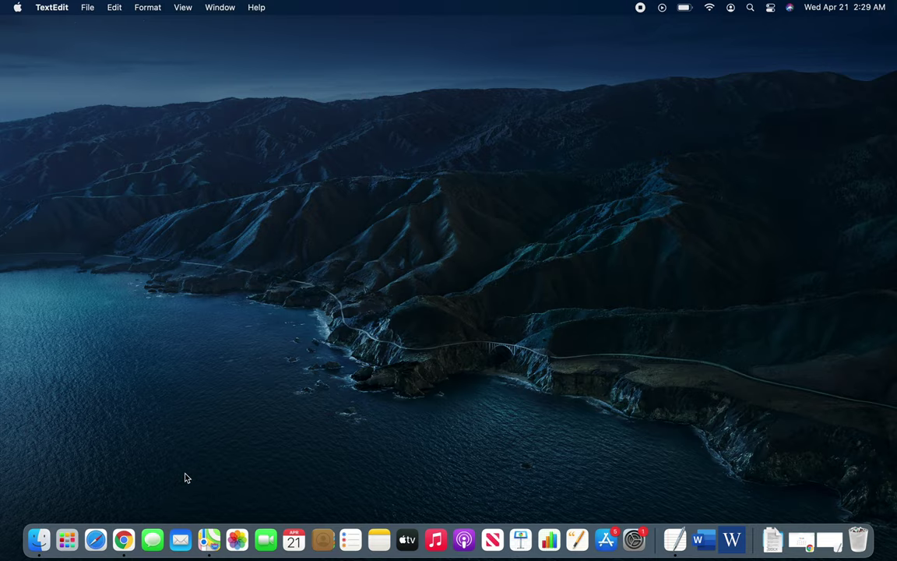
Verify the red-tagged 'imran' file in Finder's Documents folder, then close Finder.
click(39, 540)
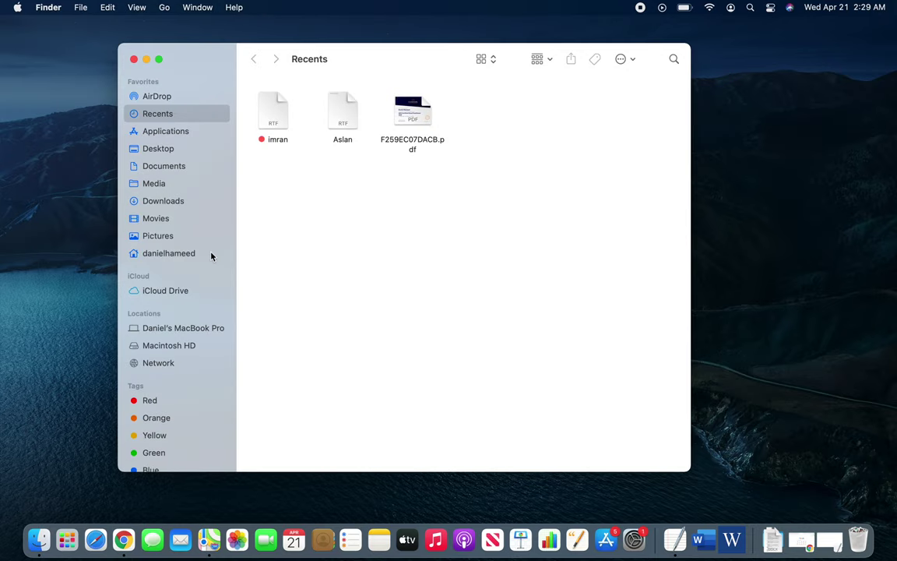
click(173, 166)
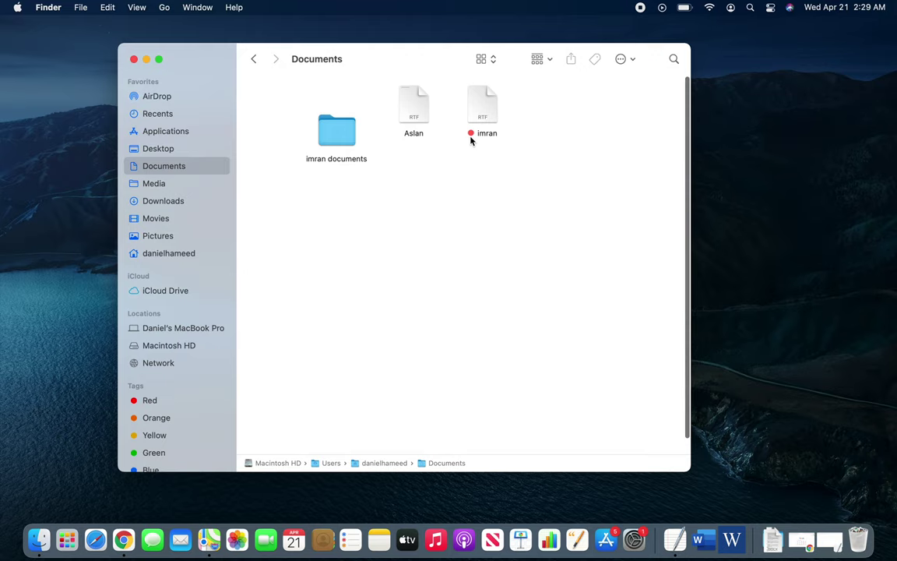
click(133, 59)
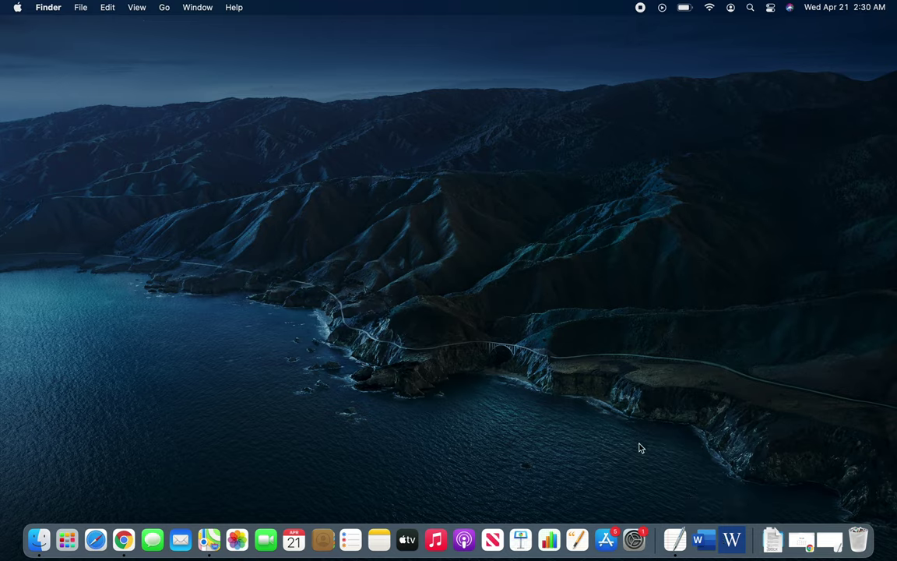
Launch Document Writer, close the Welcome and Upgrade to Pro windows, and shrink the window.
click(725, 545)
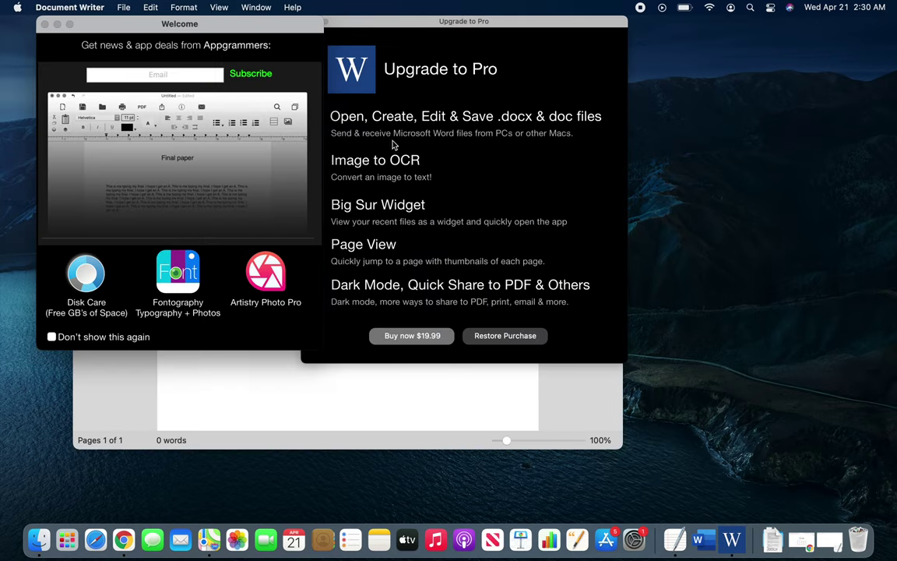
click(44, 24)
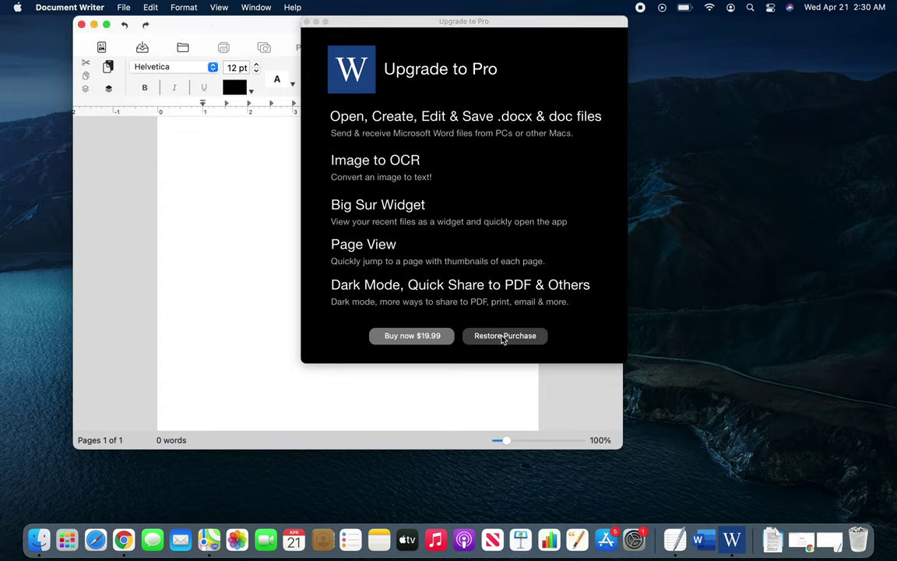
click(386, 130)
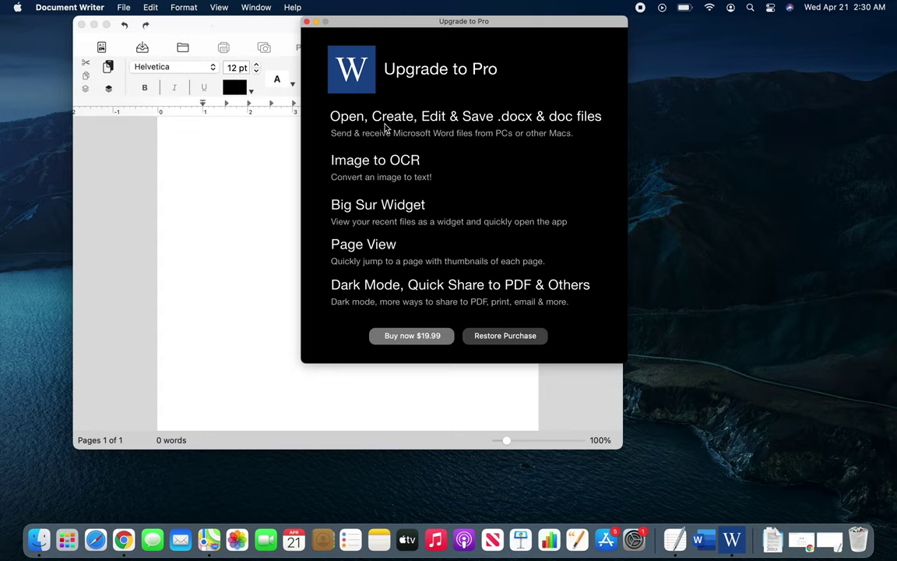
click(308, 22)
double_click(417, 30)
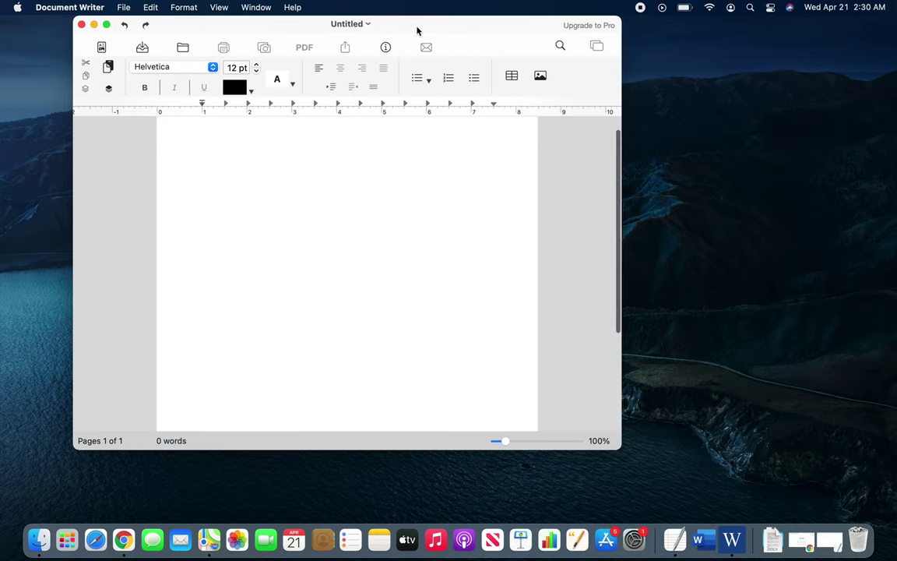
Enlarge the Untitled window and bring up the Save dialog, set to Documents as Rich Text.
double_click(340, 27)
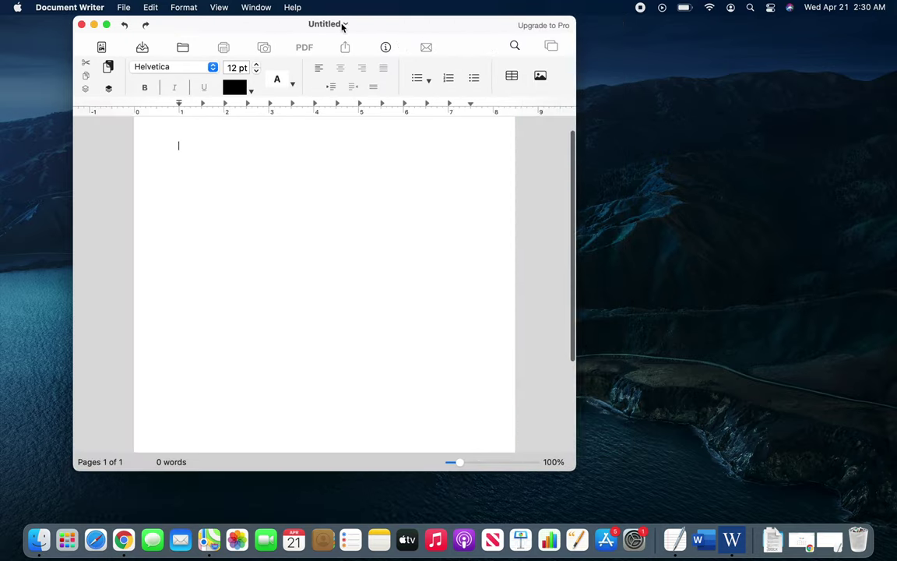
click(354, 24)
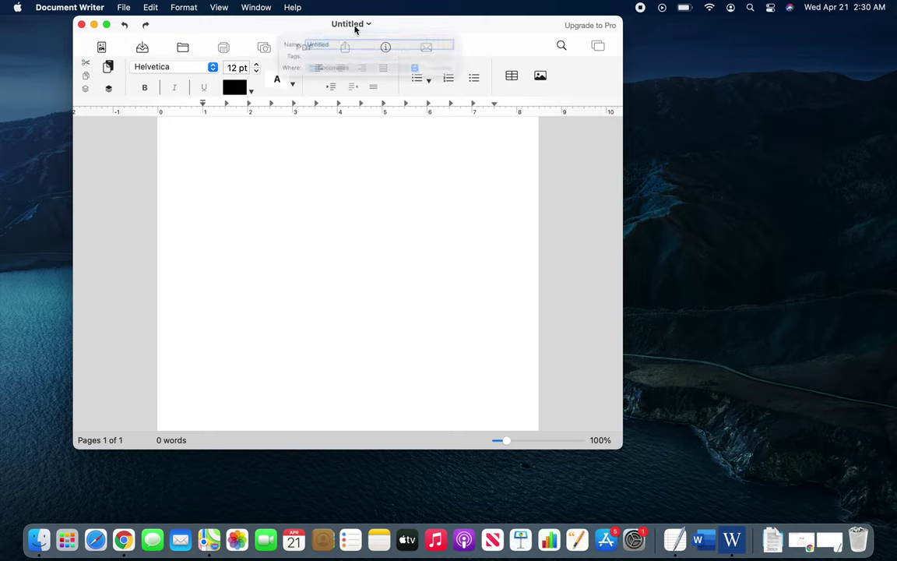
click(236, 24)
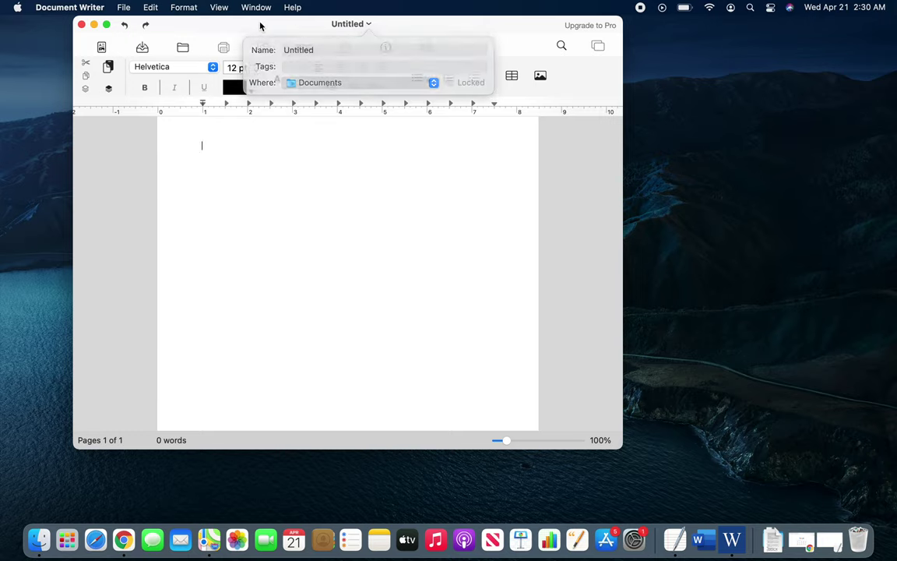
click(122, 9)
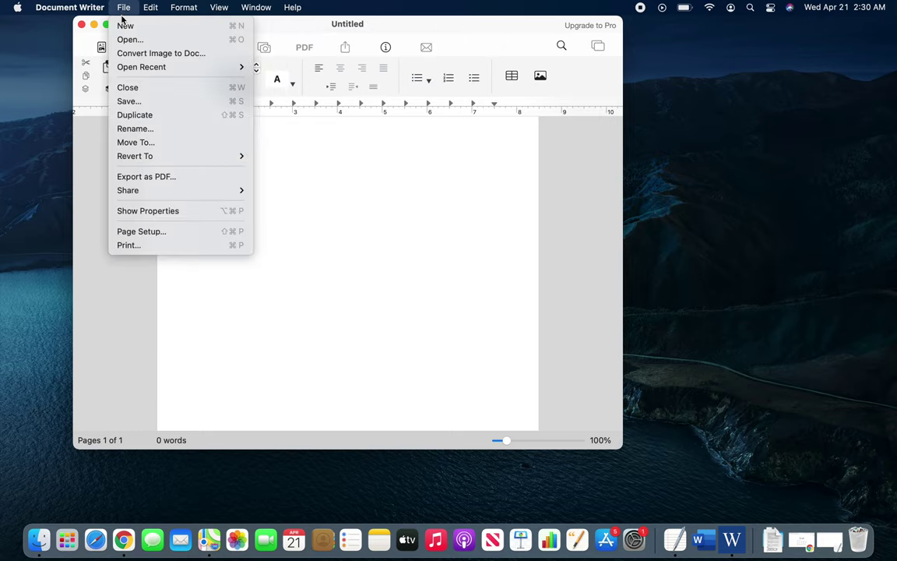
click(150, 102)
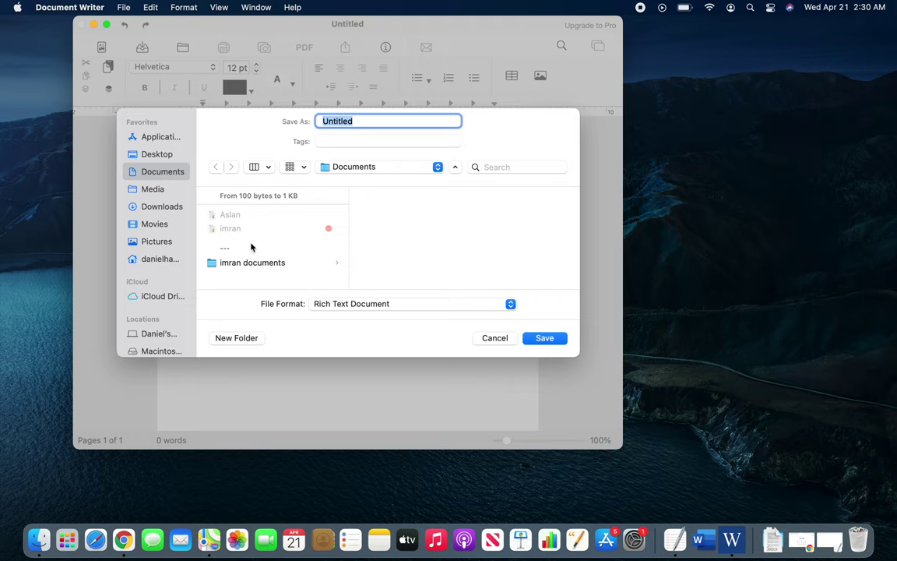
Cancel the Save dialog and dismiss the title popover, keeping Documents as location, unsaved.
click(505, 339)
click(359, 25)
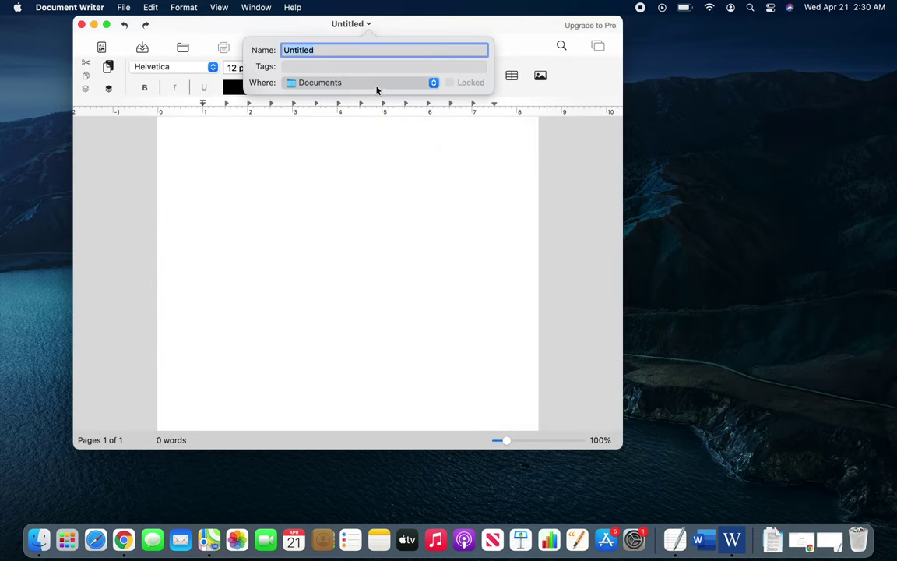
click(433, 83)
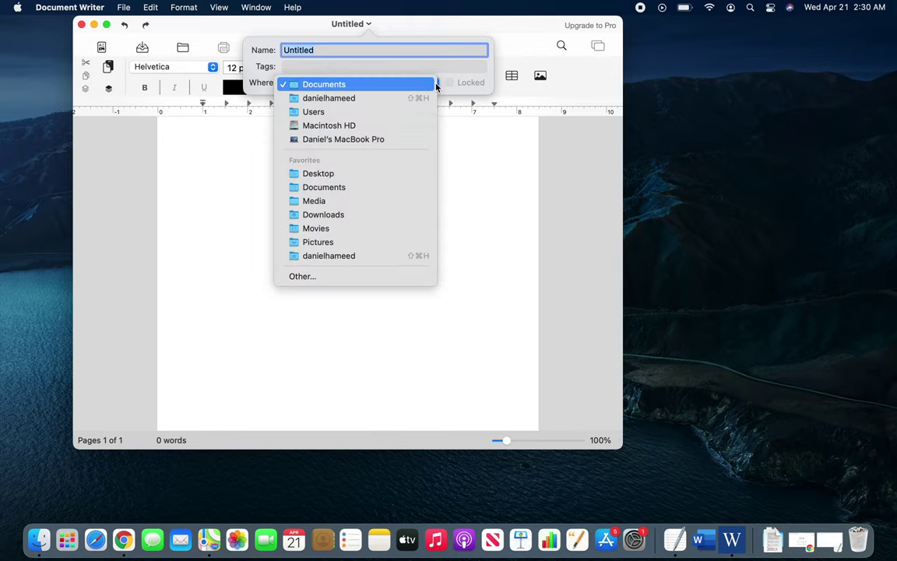
click(448, 90)
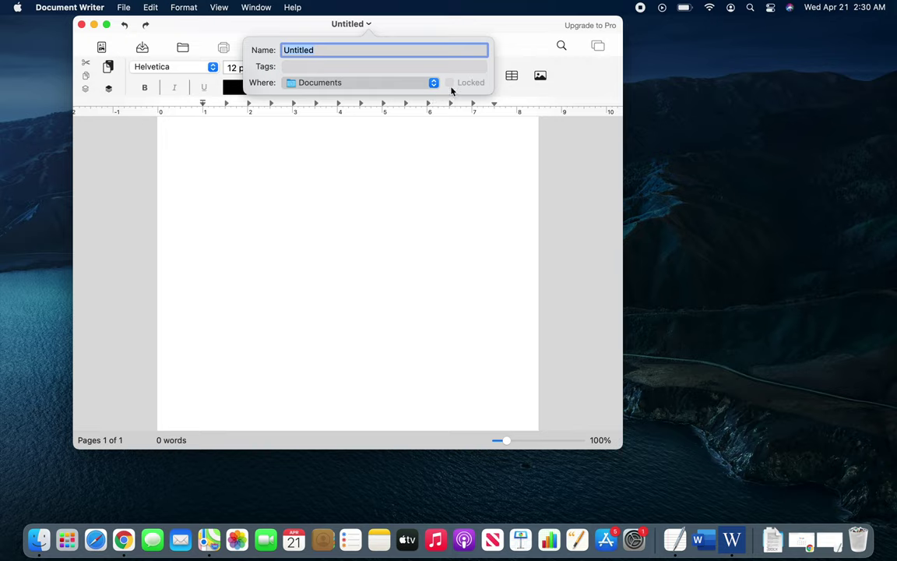
click(226, 208)
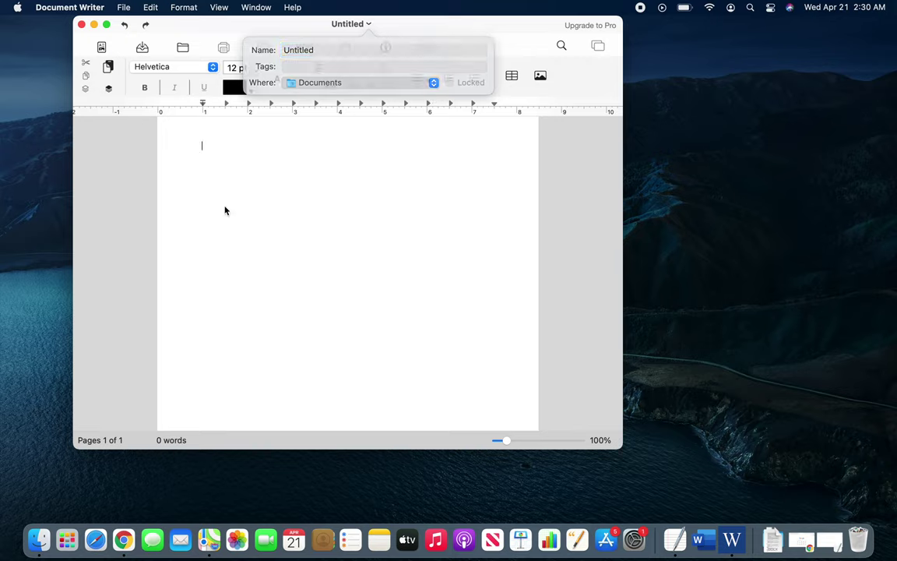
click(124, 8)
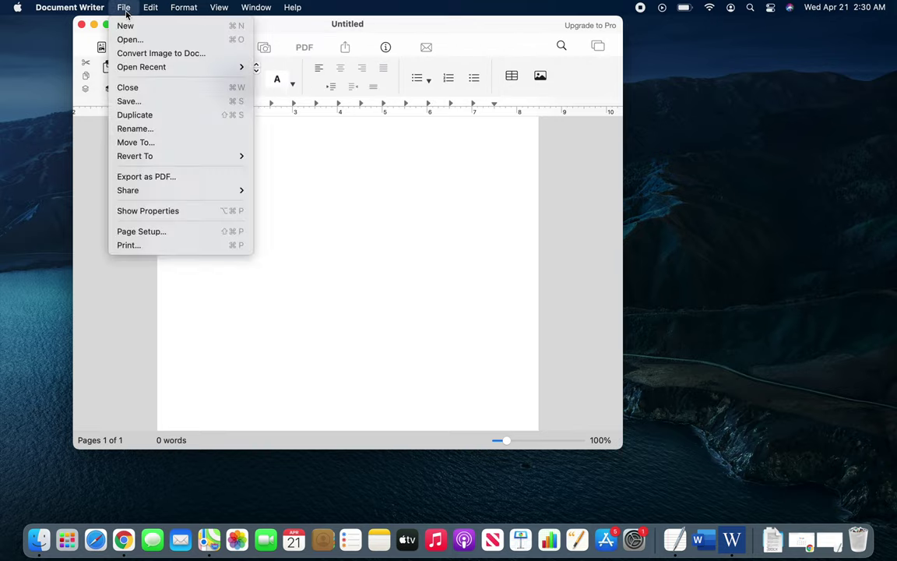
click(155, 104)
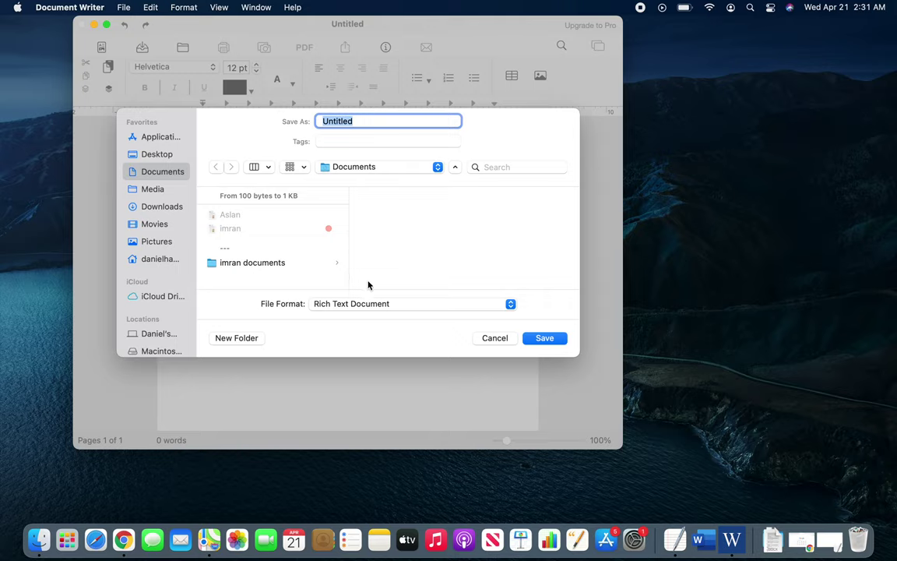
click(161, 337)
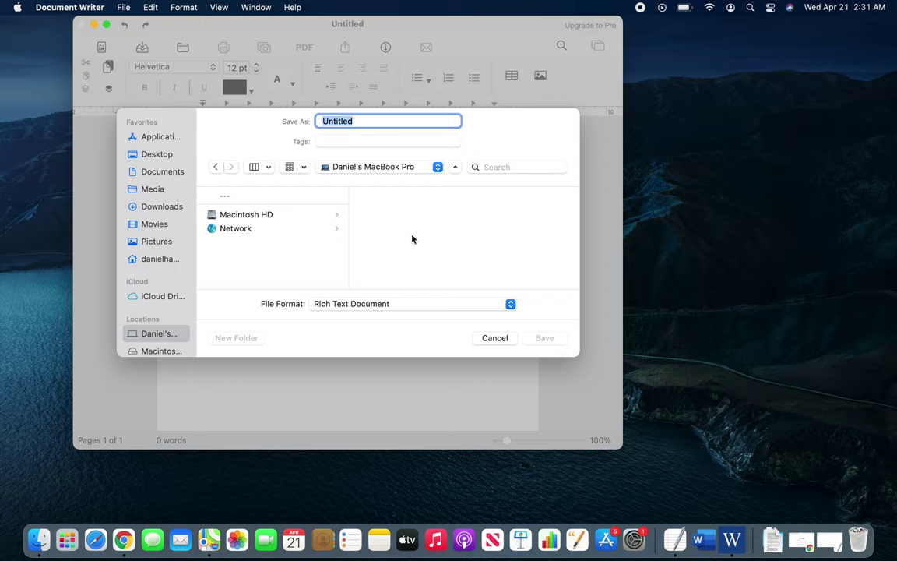
click(437, 167)
click(437, 171)
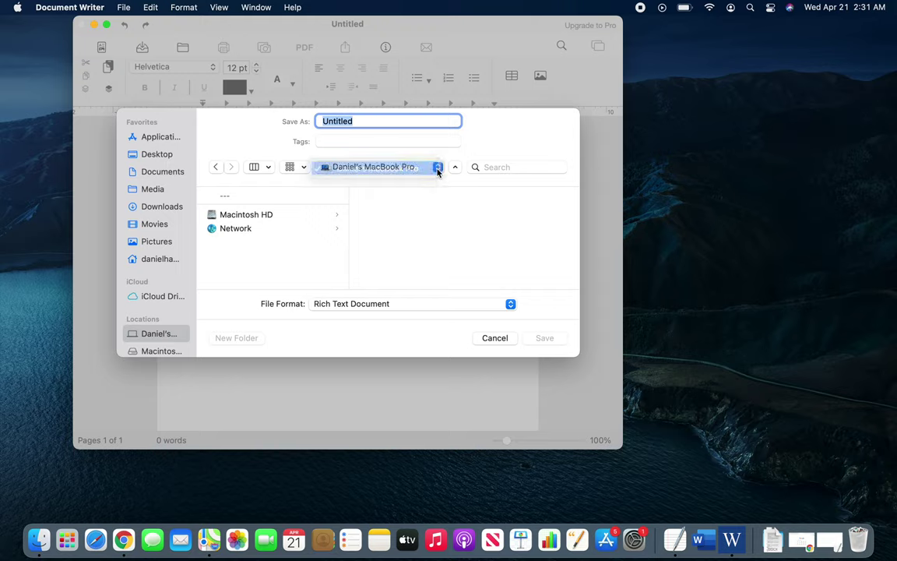
click(441, 172)
click(442, 173)
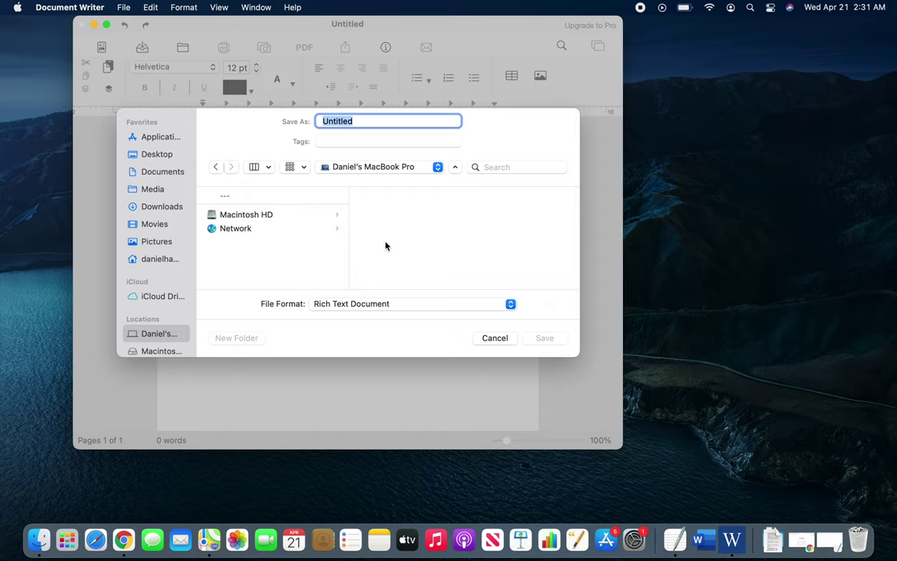
click(495, 338)
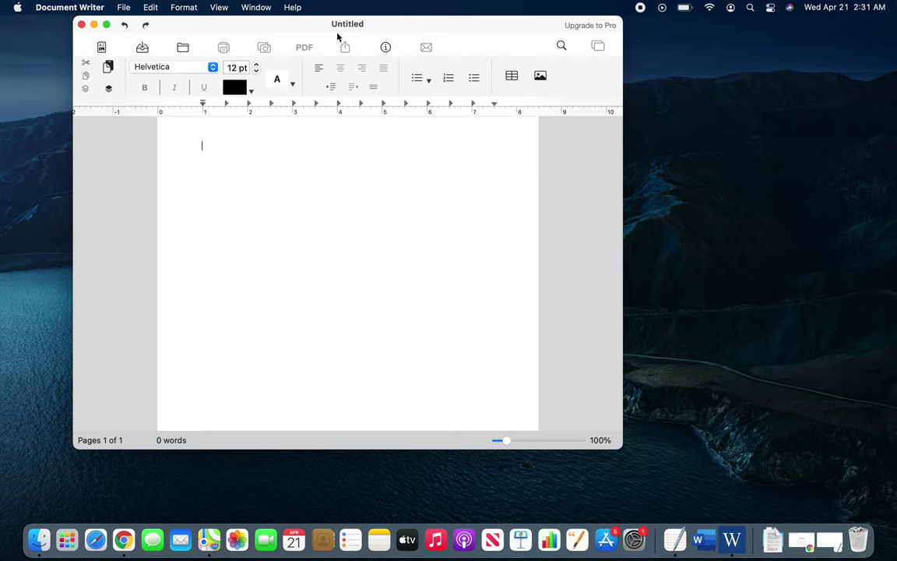
click(124, 8)
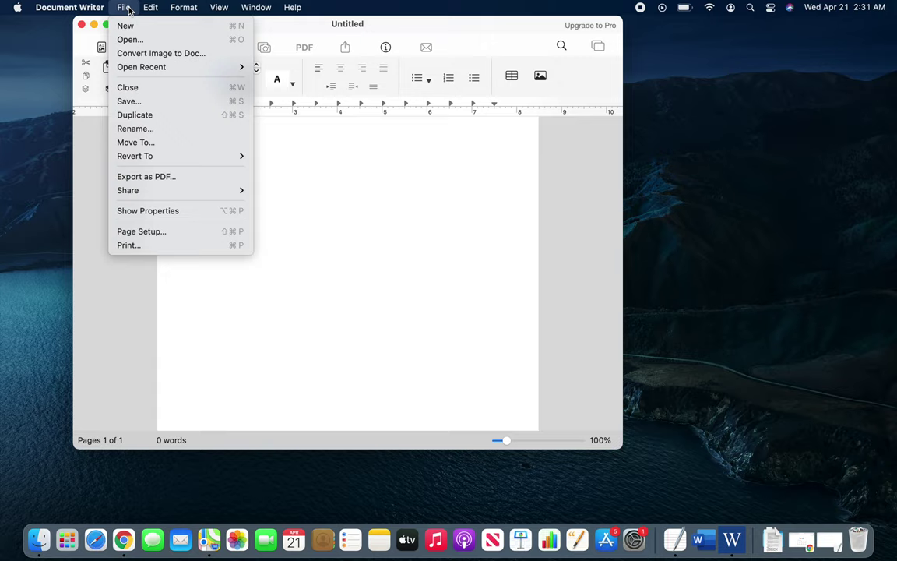
click(87, 204)
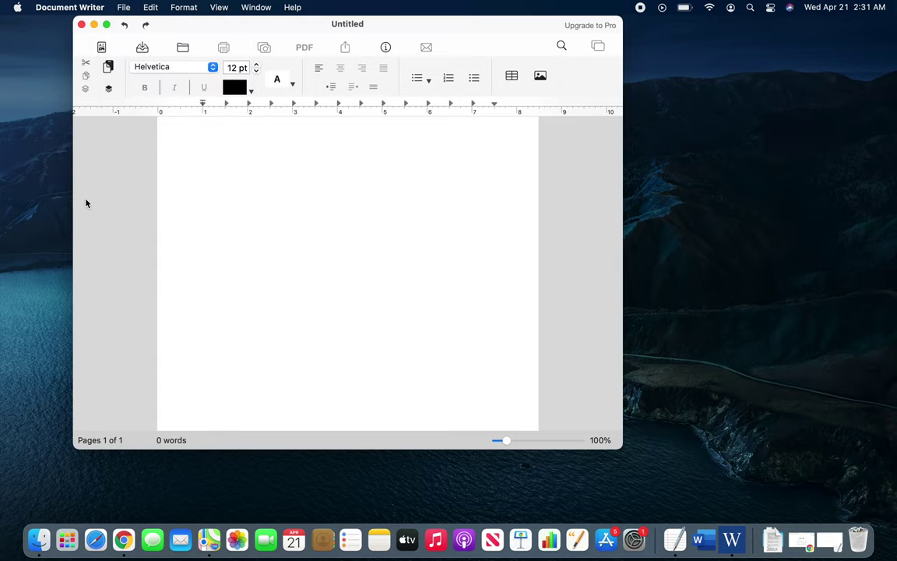